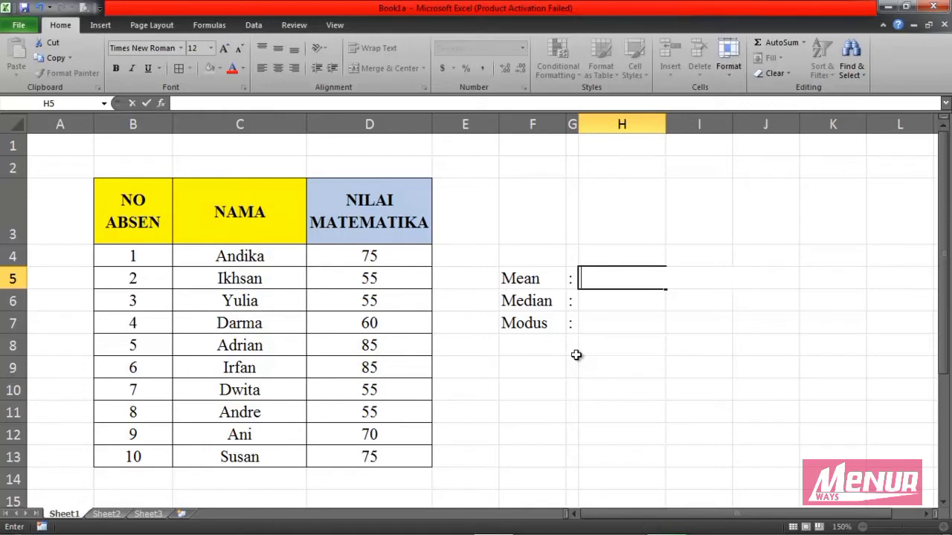
- Enter =AVERAGE(D4:D13) in the Mean cell so it shows 67
type("=")
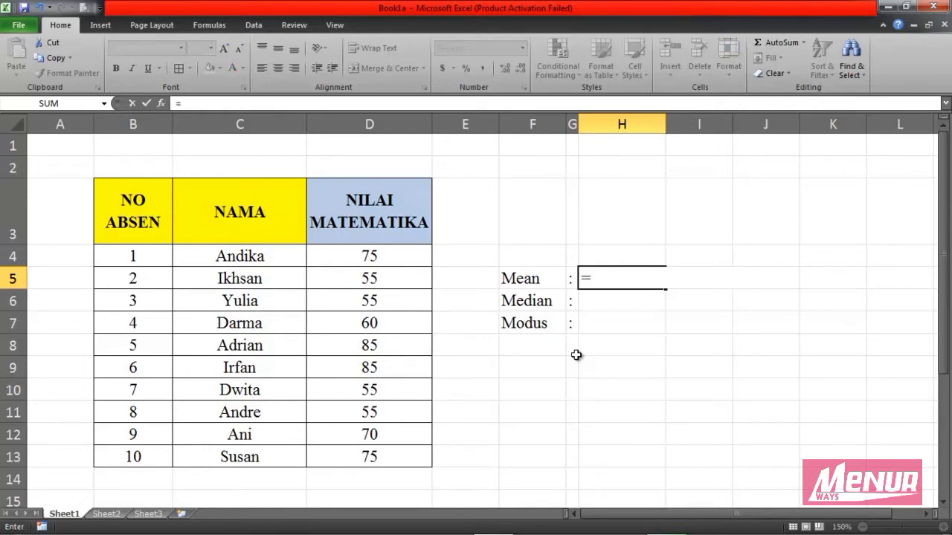
type("AVERA")
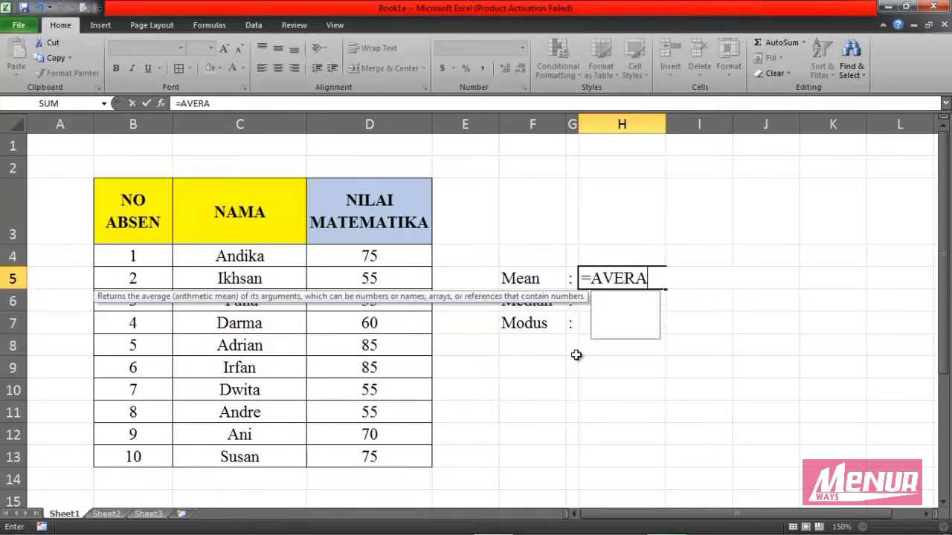
type("GE")
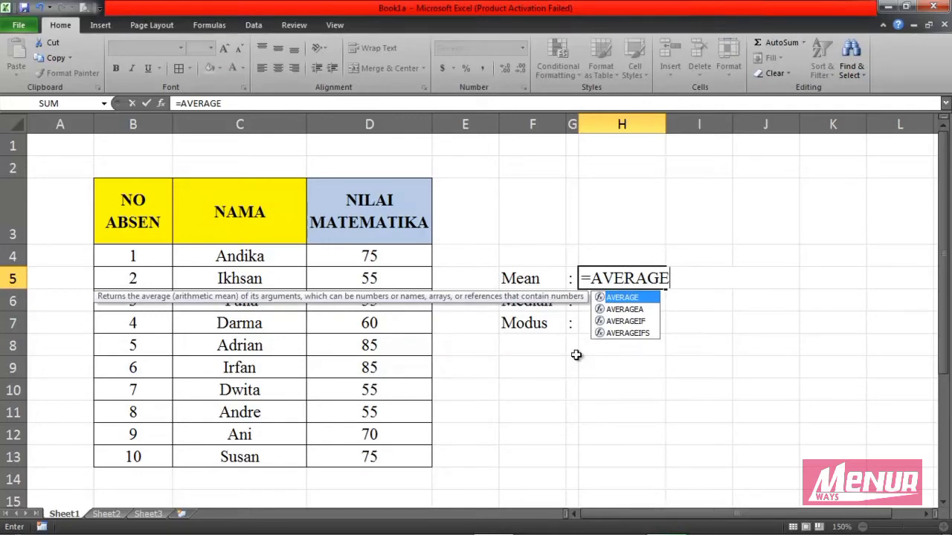
type("(")
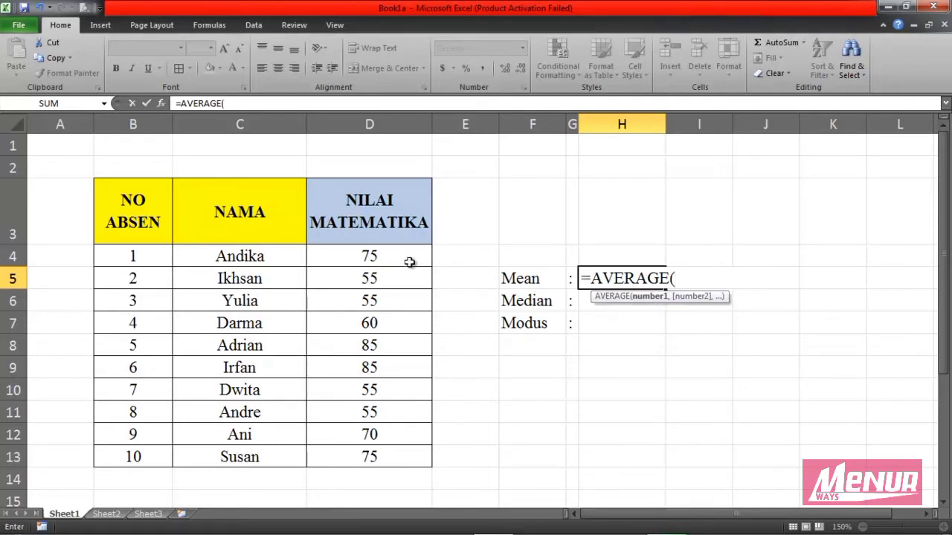
left_click_drag(400, 256, 403, 448)
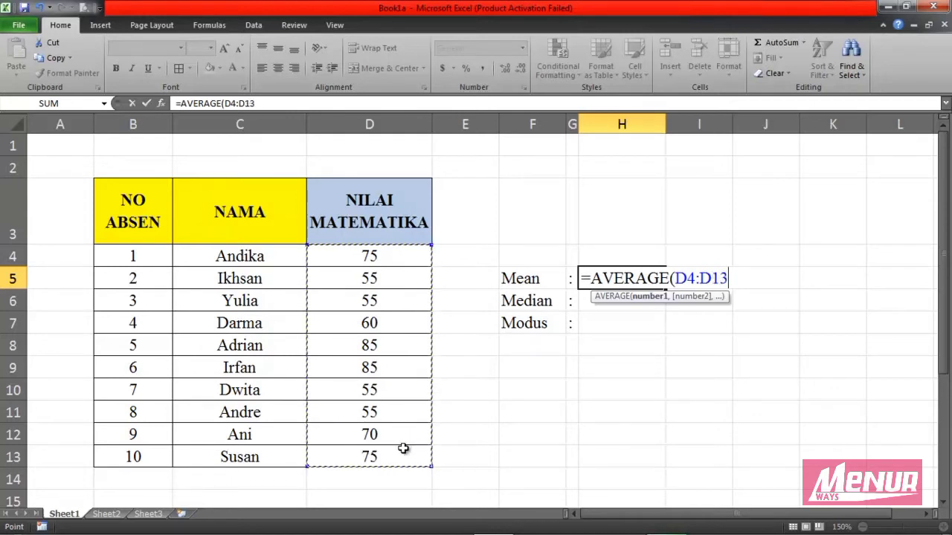
type(")")
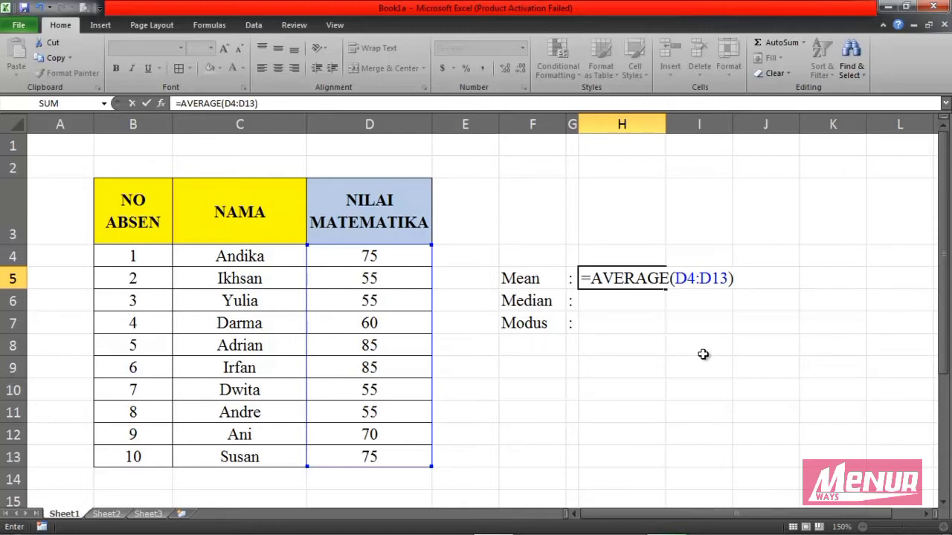
key("Return")
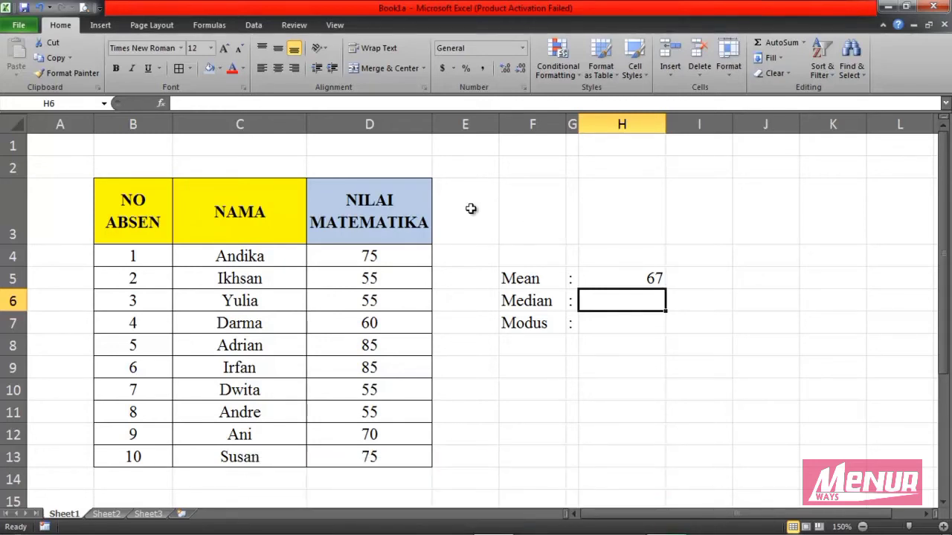
- Sort the table ascending by the NILAI MATEMATIKA scores, from 55 up to 85
left_click(419, 200)
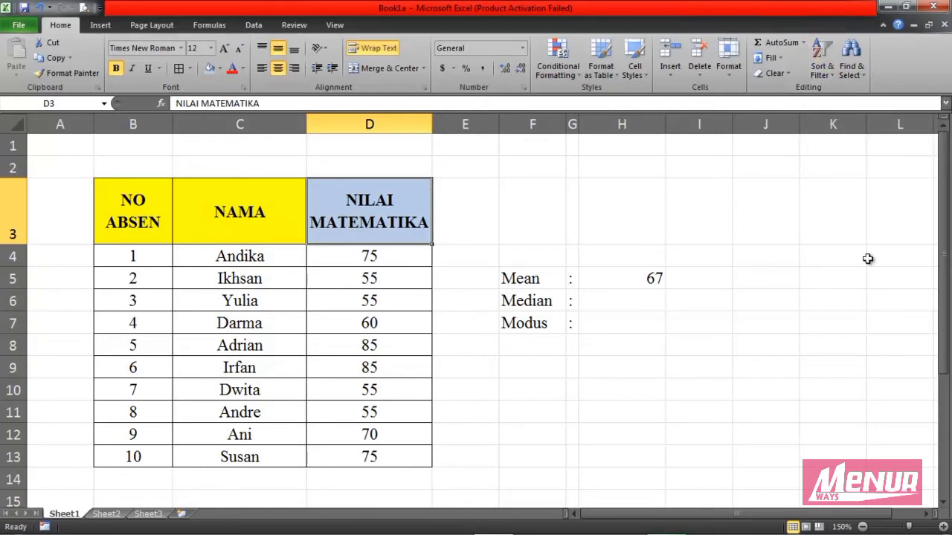
left_click(825, 75)
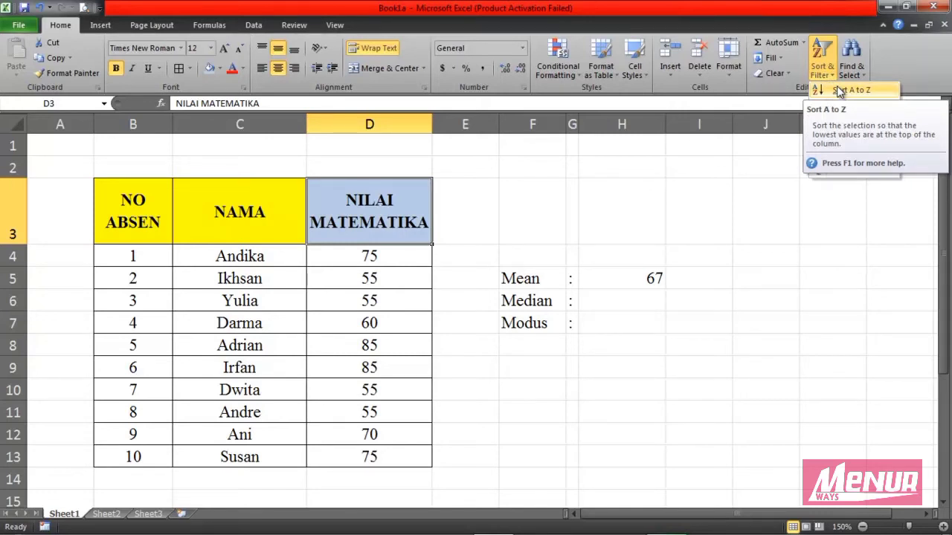
left_click(839, 91)
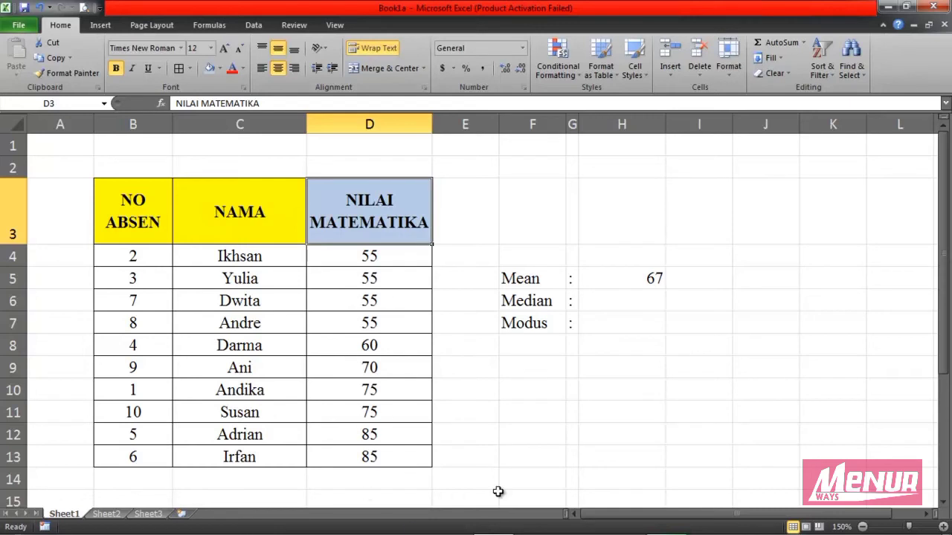
left_click(638, 306)
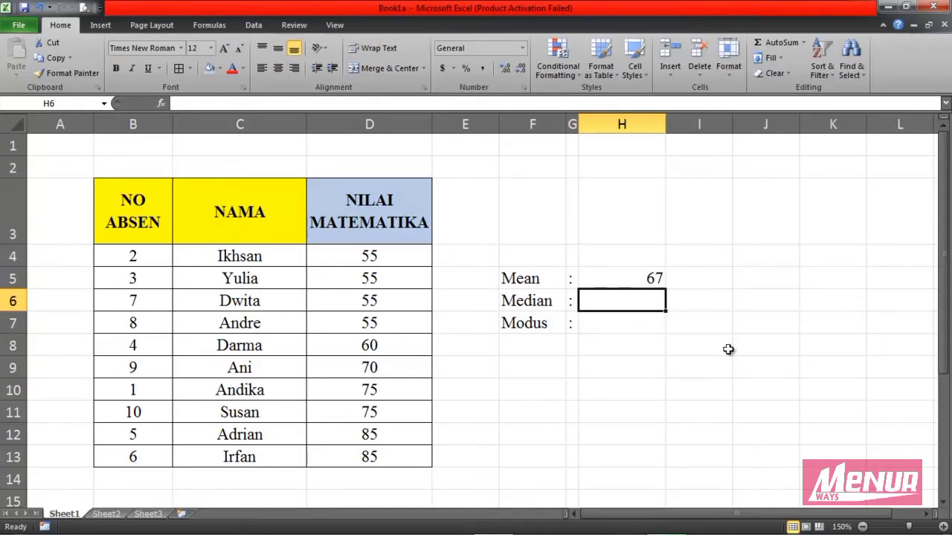
- Enter =MEDIAN(D4:D13) in the Median cell so it shows 65
type("=")
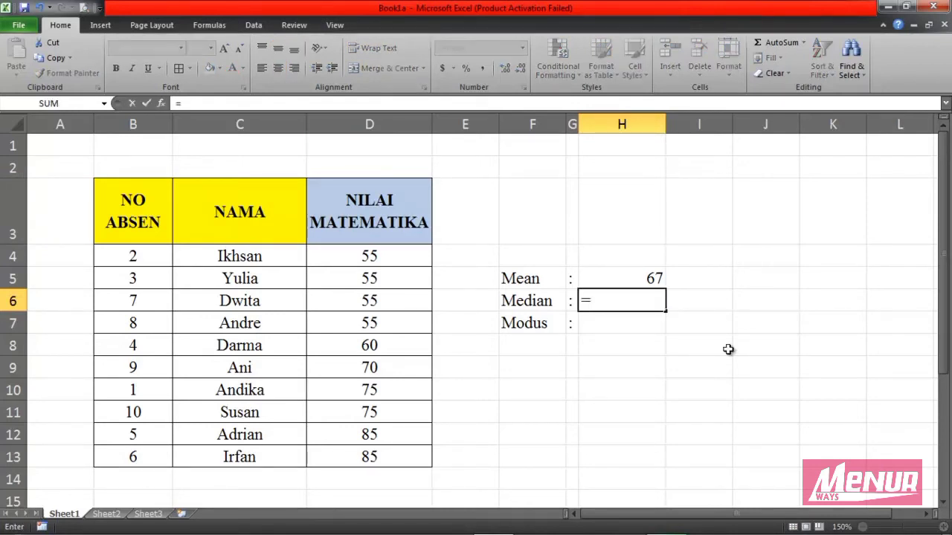
type("MEDIAN")
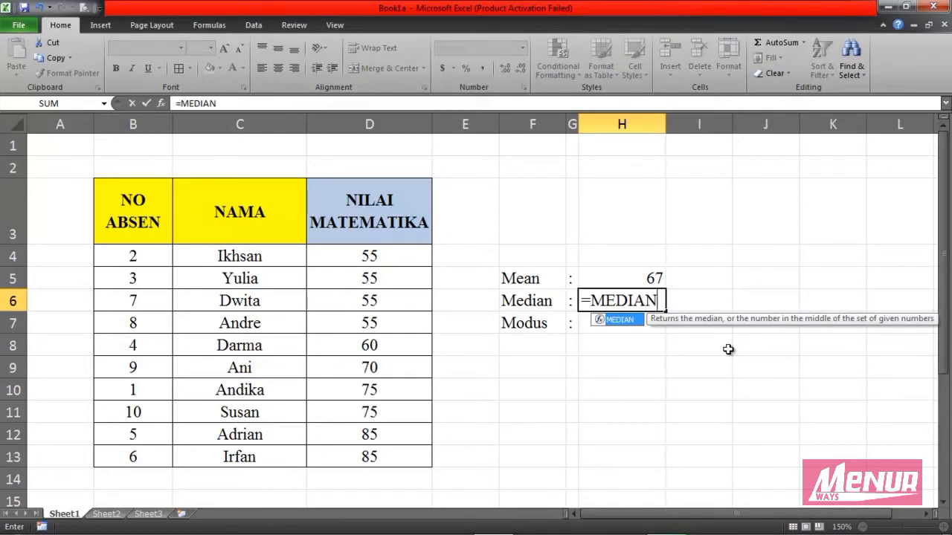
type("(")
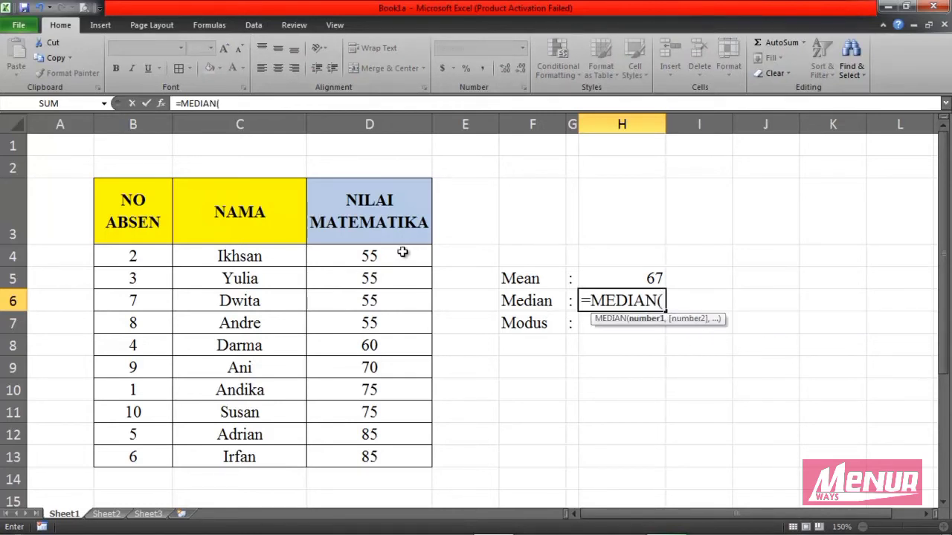
left_click_drag(394, 255, 389, 456)
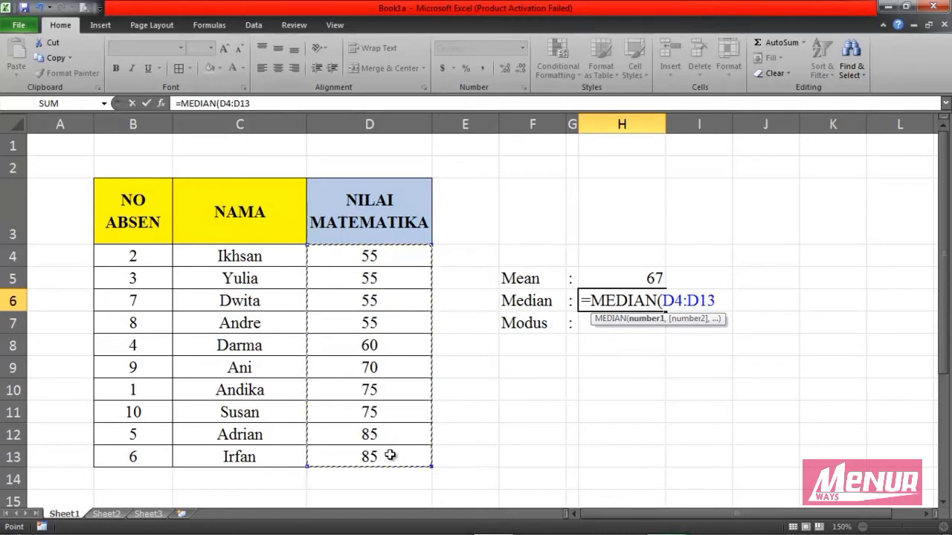
type(")")
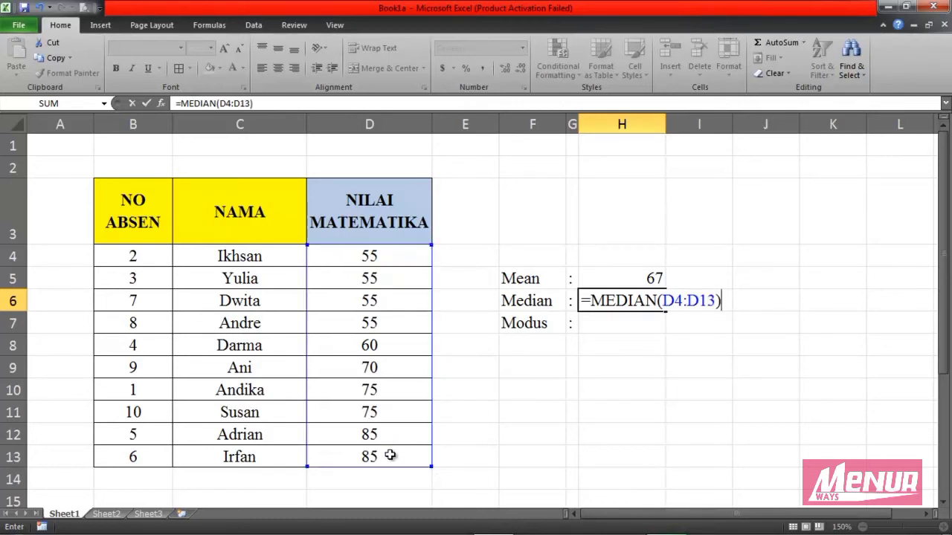
key("Return")
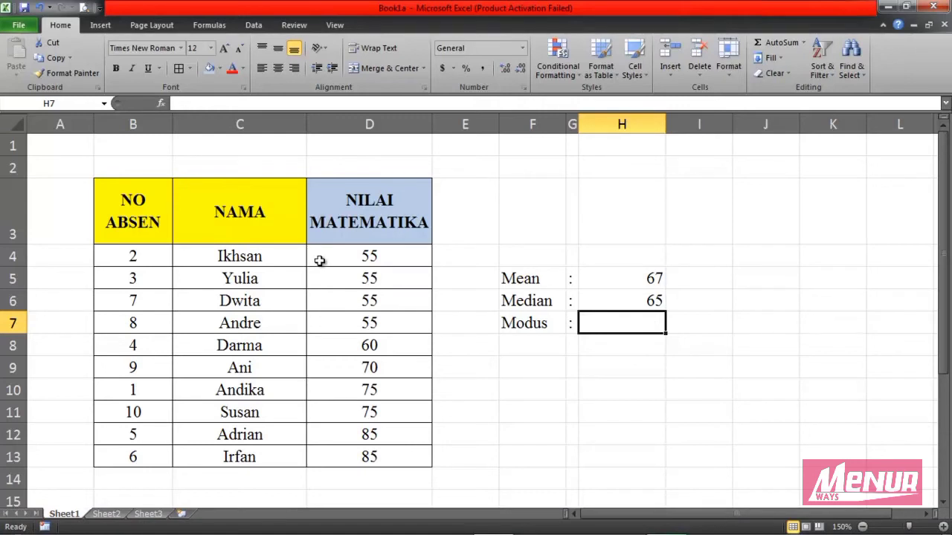
left_click(134, 255)
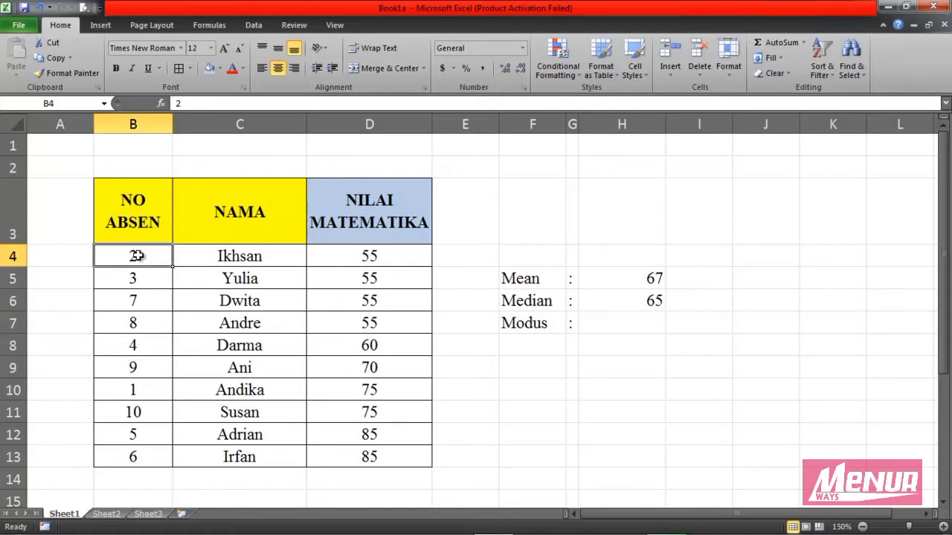
key("Down")
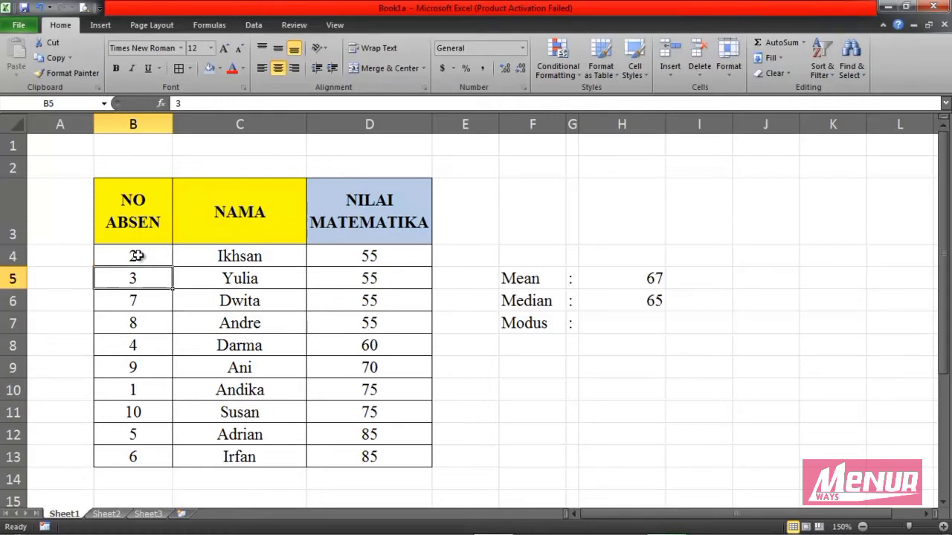
key("Down")
key("Down")
key("Down")
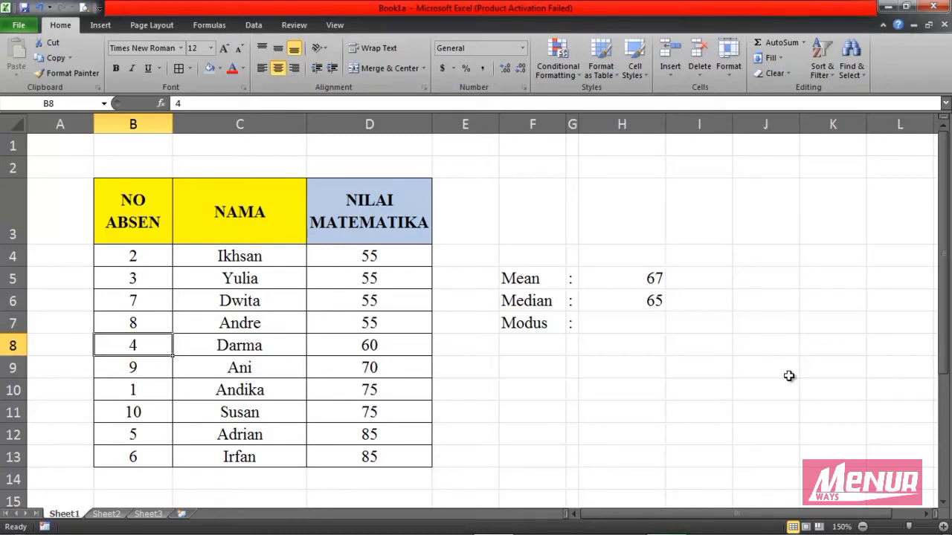
- Enter =MODE(D4:D13) in the Modus cell H7 so it shows 55
left_click(642, 327)
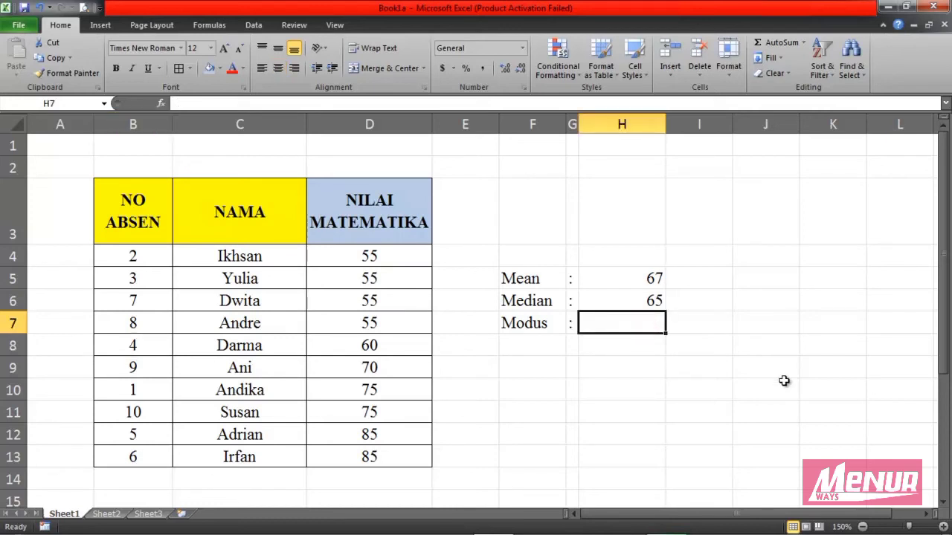
type("=")
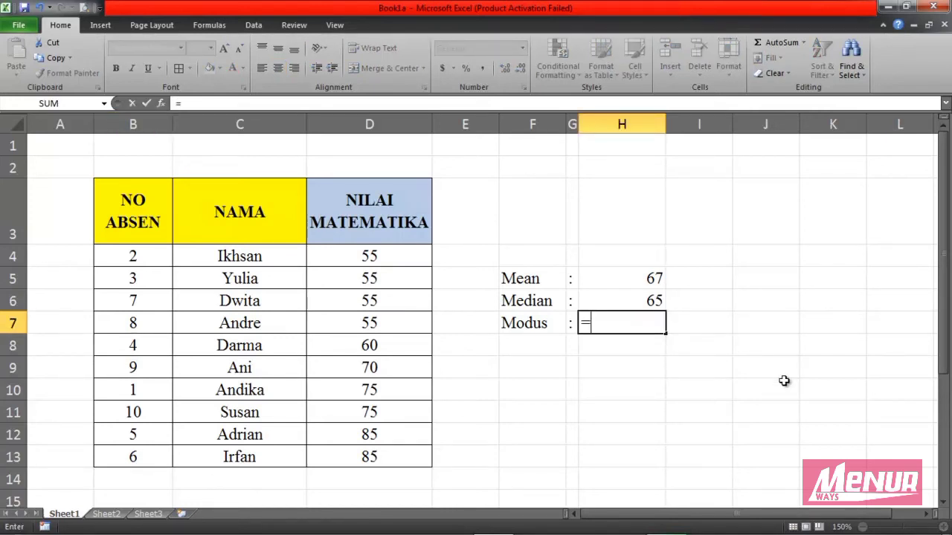
type("MODE")
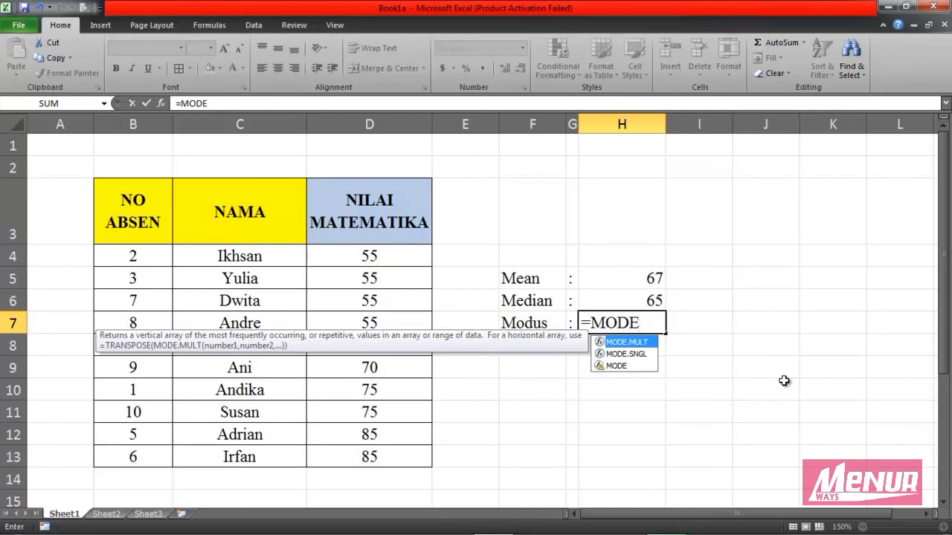
type("(")
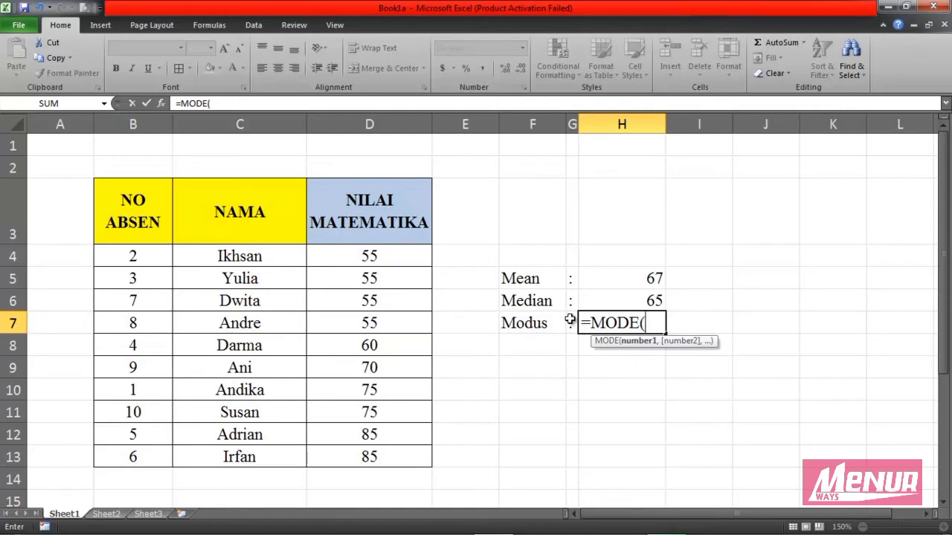
left_click_drag(394, 251, 393, 449)
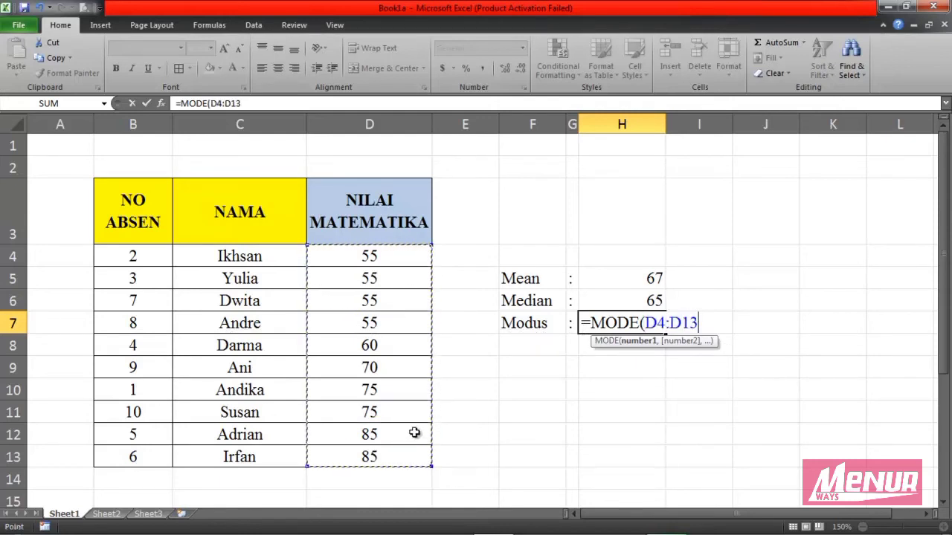
type(")")
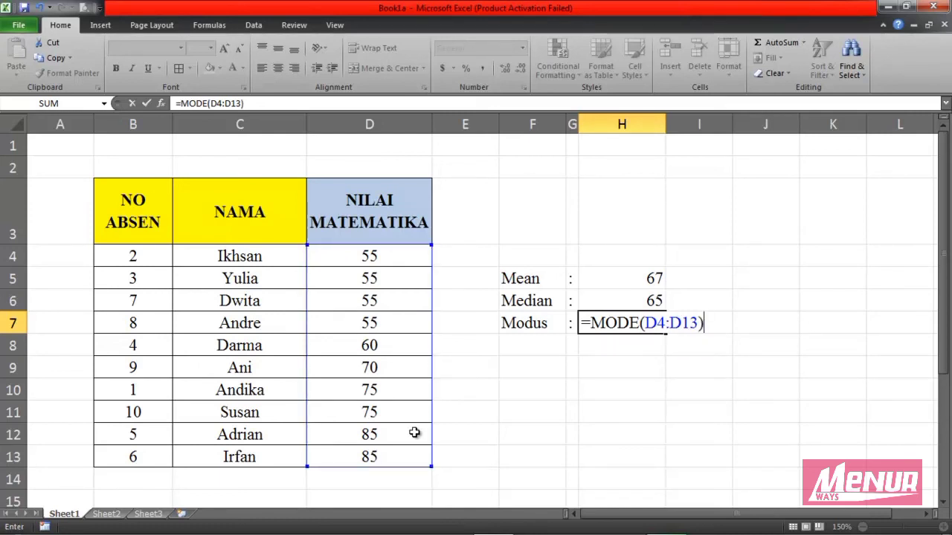
key("Return")
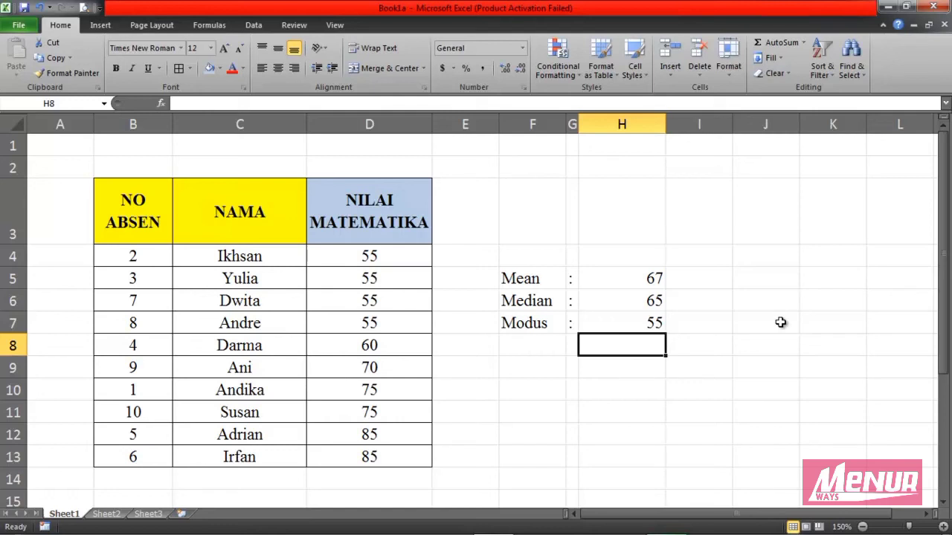
left_click(601, 286)
key("Down")
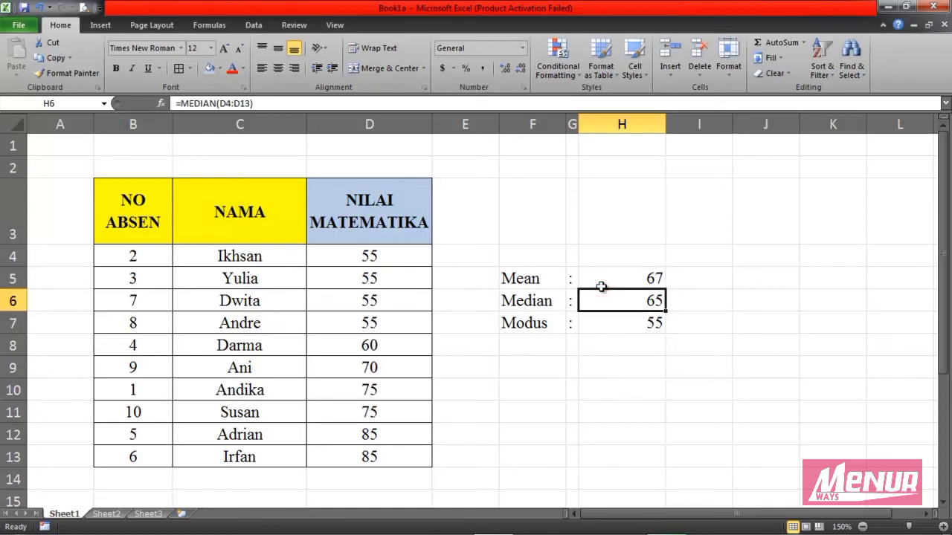
key("Down")
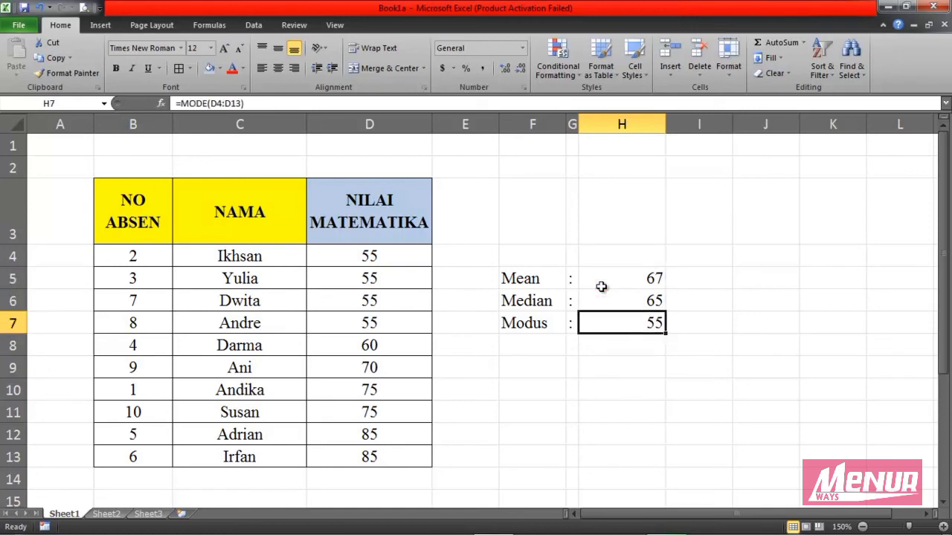